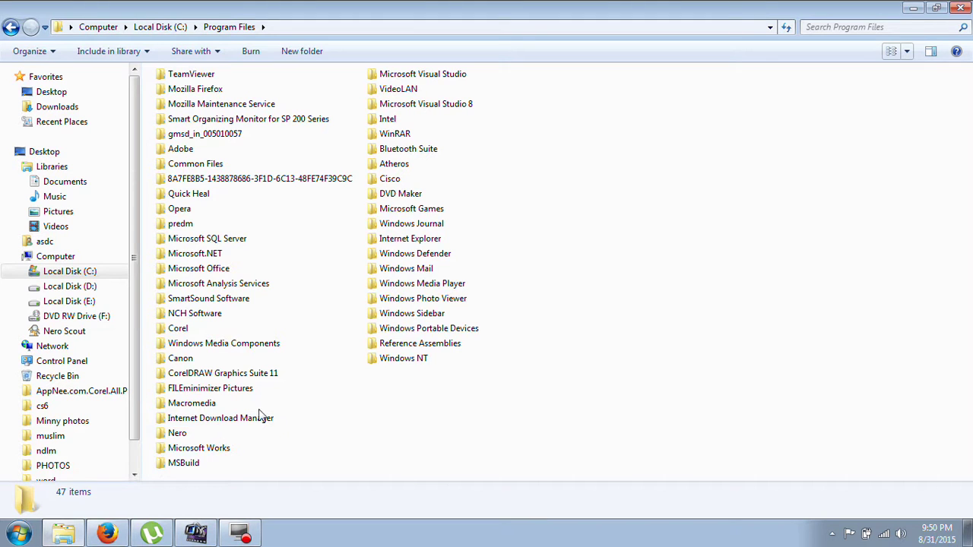
- Open the Internet Download Manager folder in Program Files and select the IDMGrHlp application file
{"action": "double_click", "coordinate": [247, 426]}
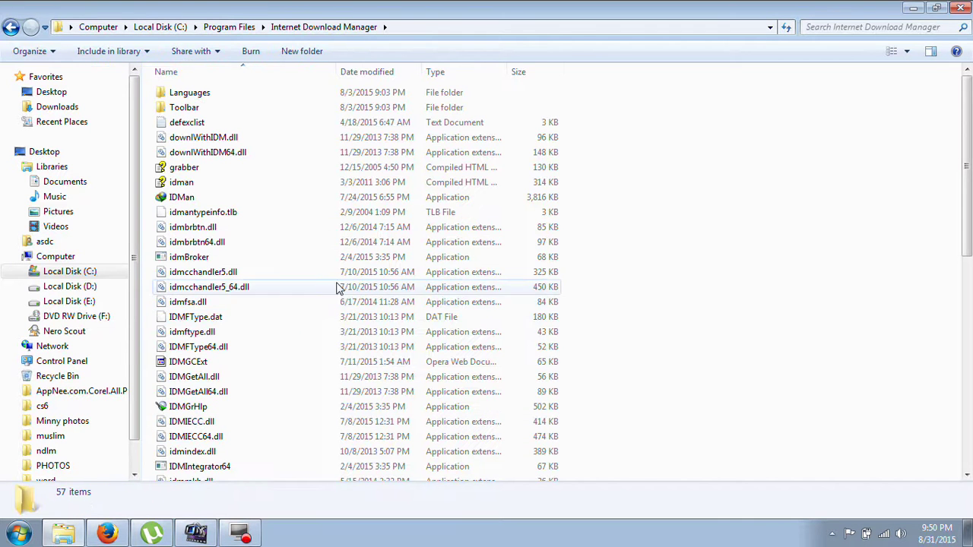
{"action": "scroll", "coordinate": [226, 218], "scroll_direction": "down", "scroll_amount": 9}
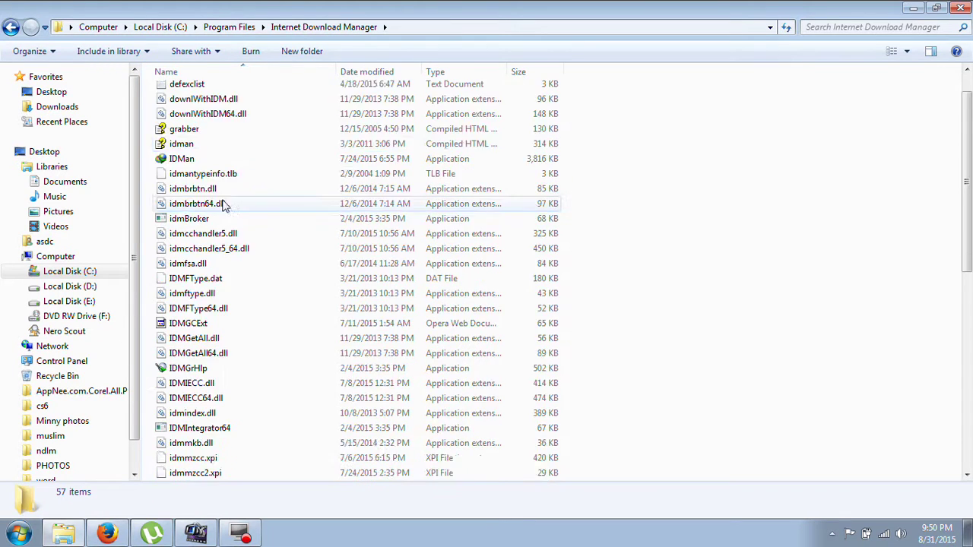
{"action": "scroll", "coordinate": [226, 220], "scroll_direction": "down", "scroll_amount": 2}
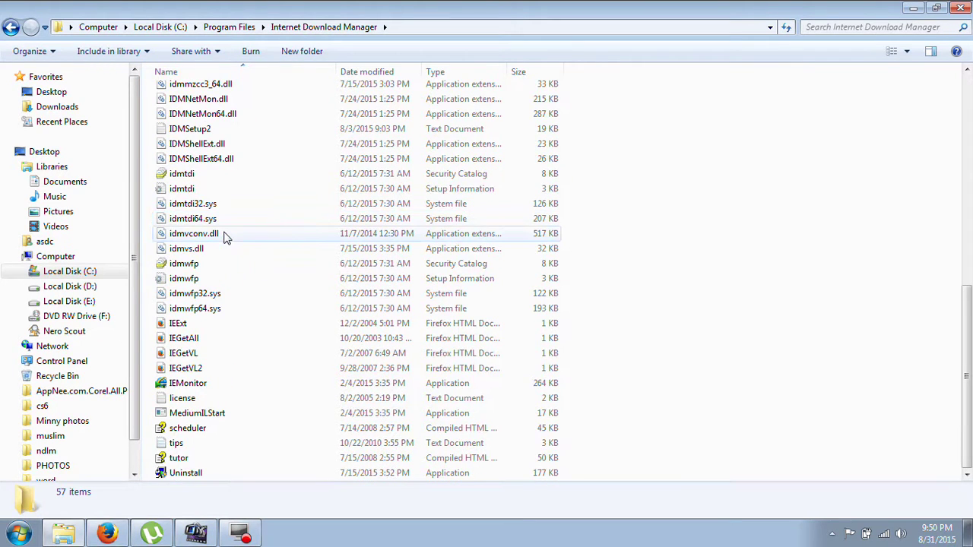
{"action": "scroll", "coordinate": [226, 243], "scroll_direction": "up", "scroll_amount": 10}
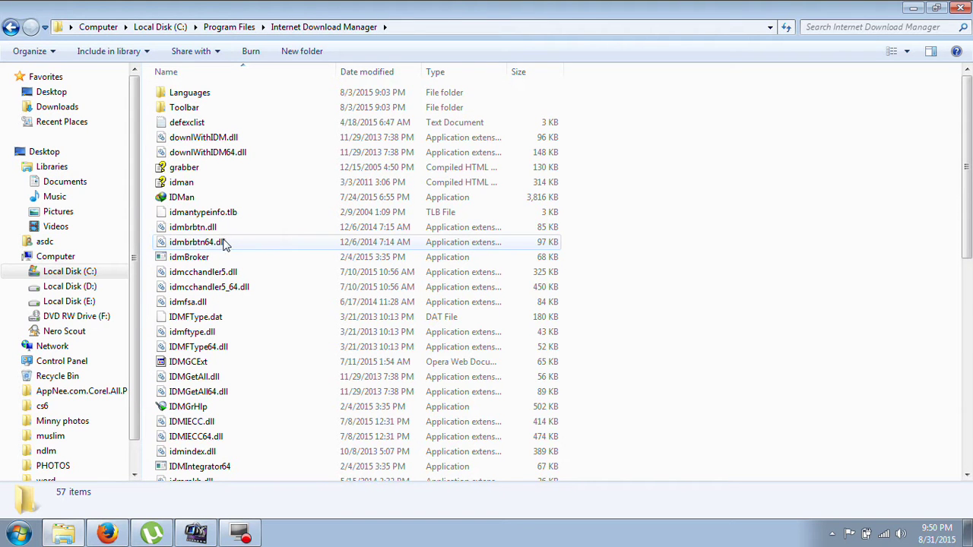
{"action": "scroll", "coordinate": [255, 250], "scroll_direction": "down", "scroll_amount": 1}
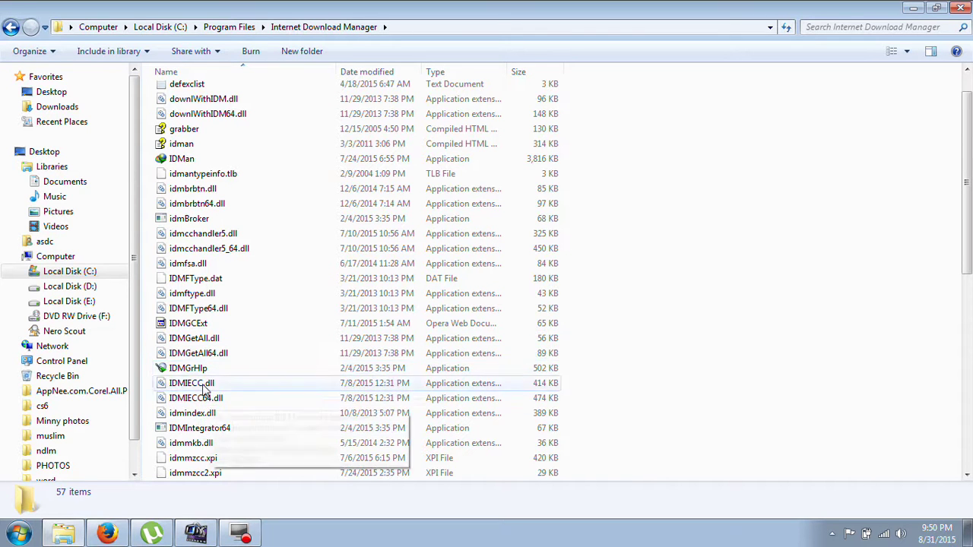
{"action": "left_click", "coordinate": [203, 371]}
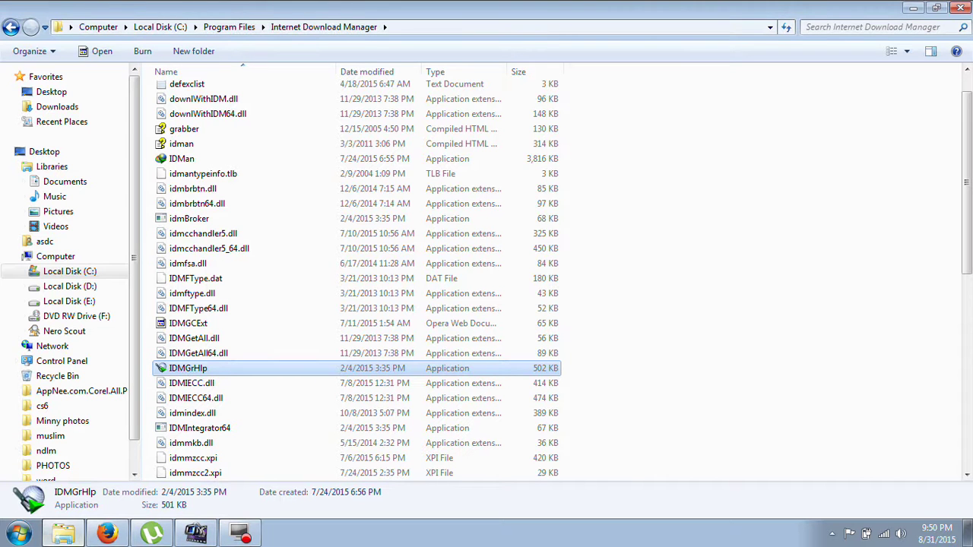
- Search for notepad among the installed programs and launch Notepad with a blank document
{"action": "left_click", "coordinate": [19, 534]}
{"action": "left_click", "coordinate": [113, 496]}
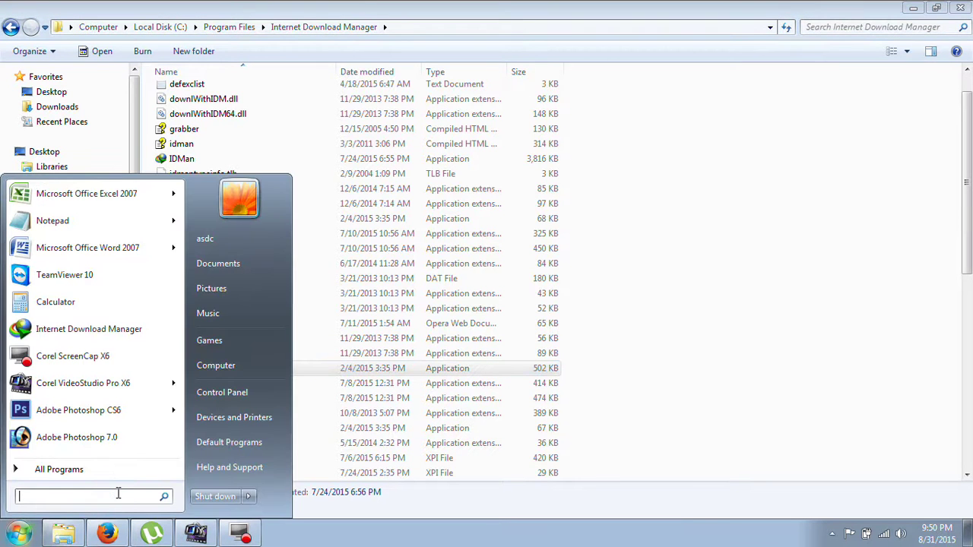
{"action": "type", "text": "notepad"}
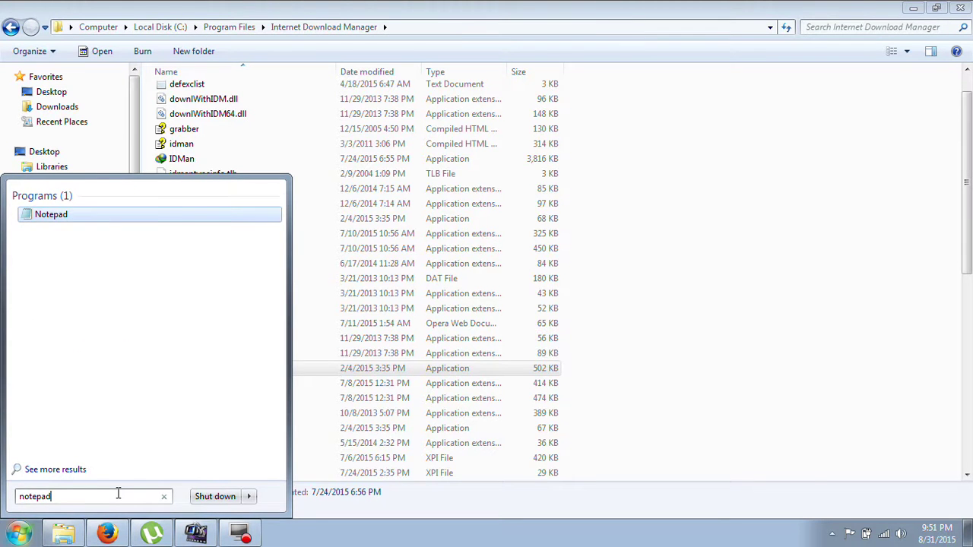
{"action": "key", "text": "Return"}
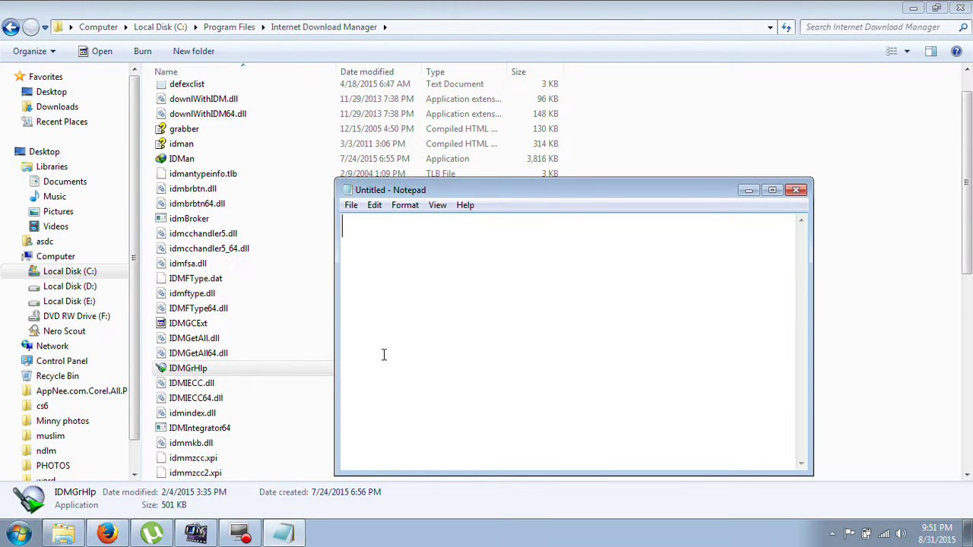
- Write the file name IDMGrHlp.exe in the blank note and move the note window clear of the file names
{"action": "type", "text": "id"}
{"action": "key", "text": "BackSpace"}
{"action": "key", "text": "BackSpace"}
{"action": "type", "text": "IDG"}
{"action": "key", "text": "BackSpace"}
{"action": "type", "text": "M"}
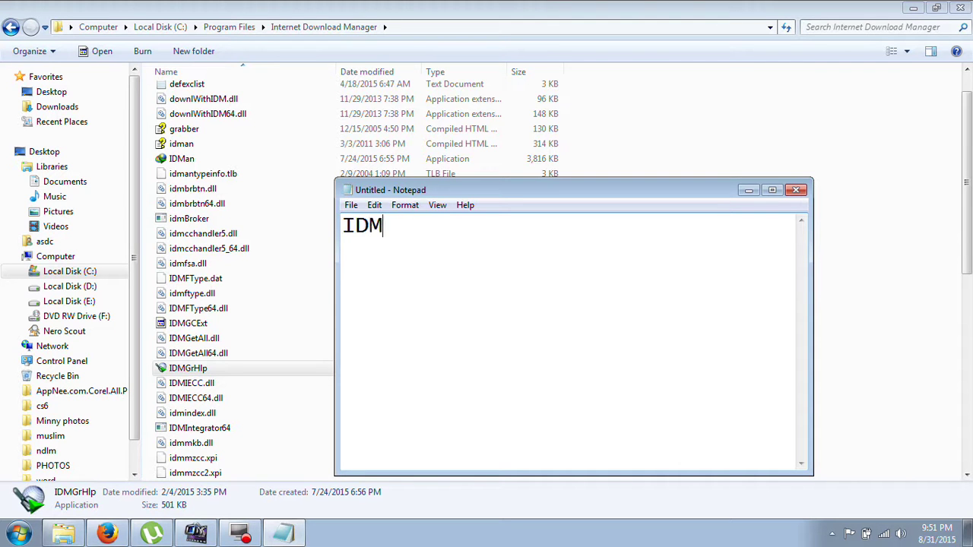
{"action": "type", "text": "GrHlp"}
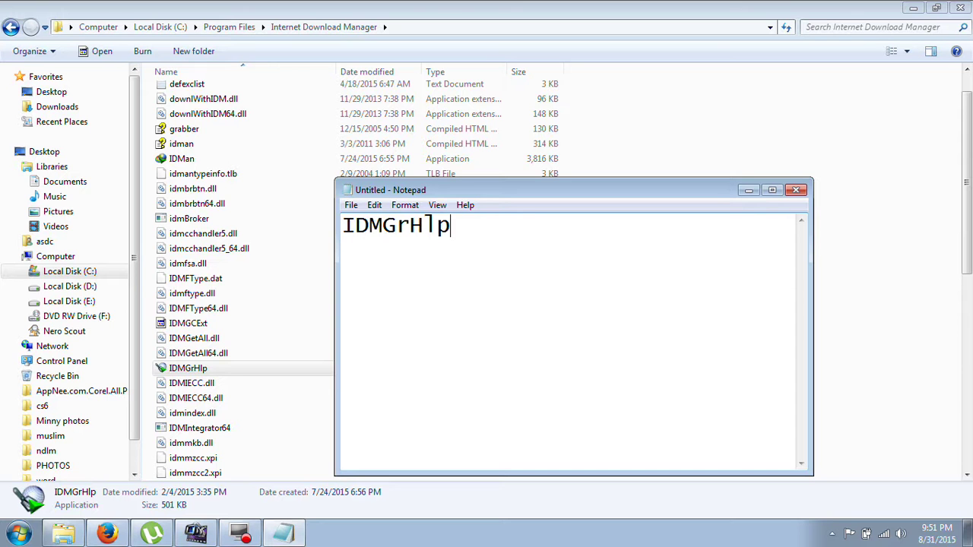
{"action": "type", "text": ".exe"}
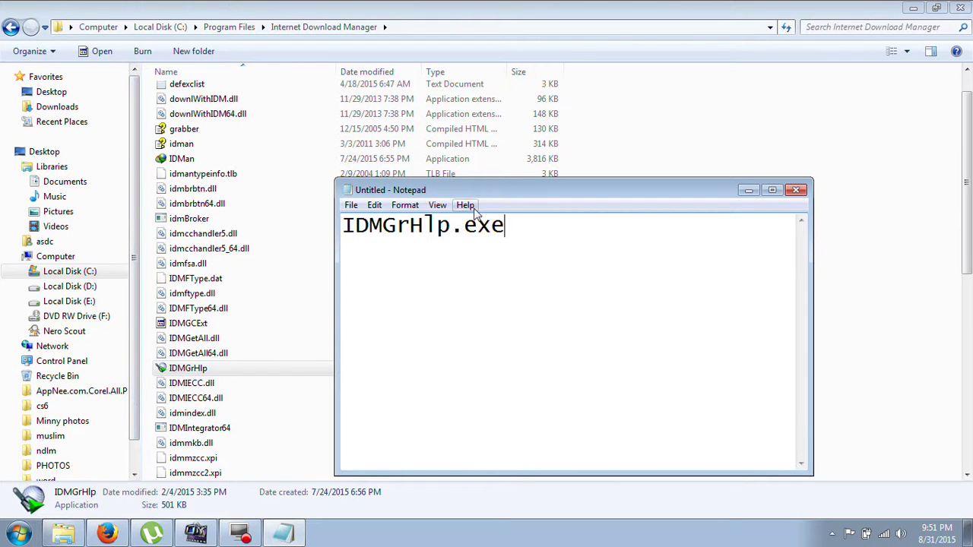
{"action": "left_click_drag", "start_coordinate": [496, 197], "coordinate": [682, 208]}
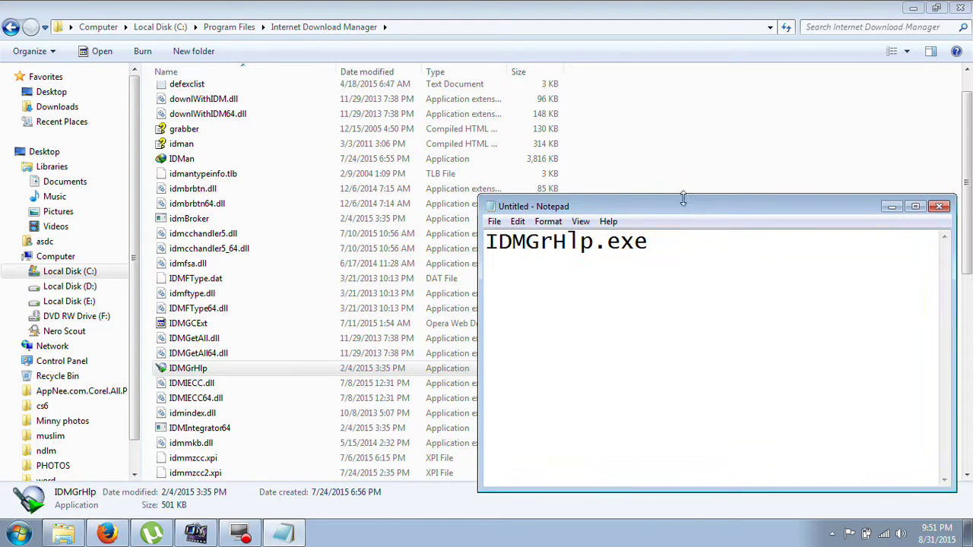
- Permanently delete the IDMGrHlp application from the Internet Download Manager folder, granting administrator permission
{"action": "left_click", "coordinate": [176, 369]}
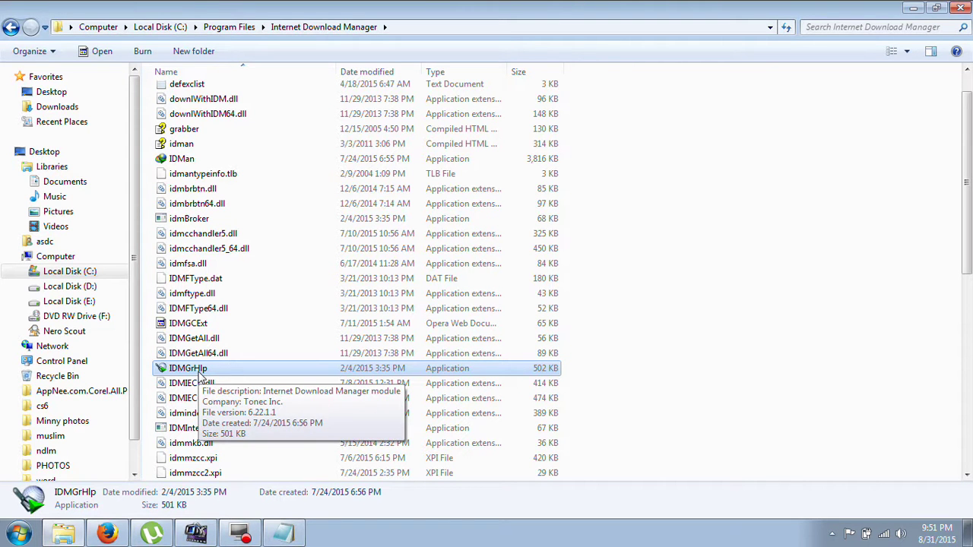
{"action": "key", "text": "shift+Delete"}
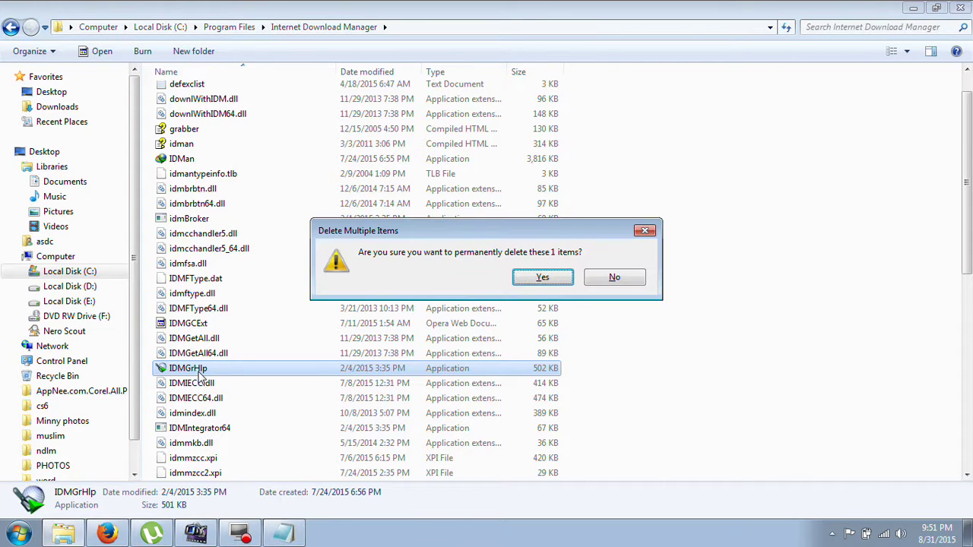
{"action": "left_click", "coordinate": [543, 278]}
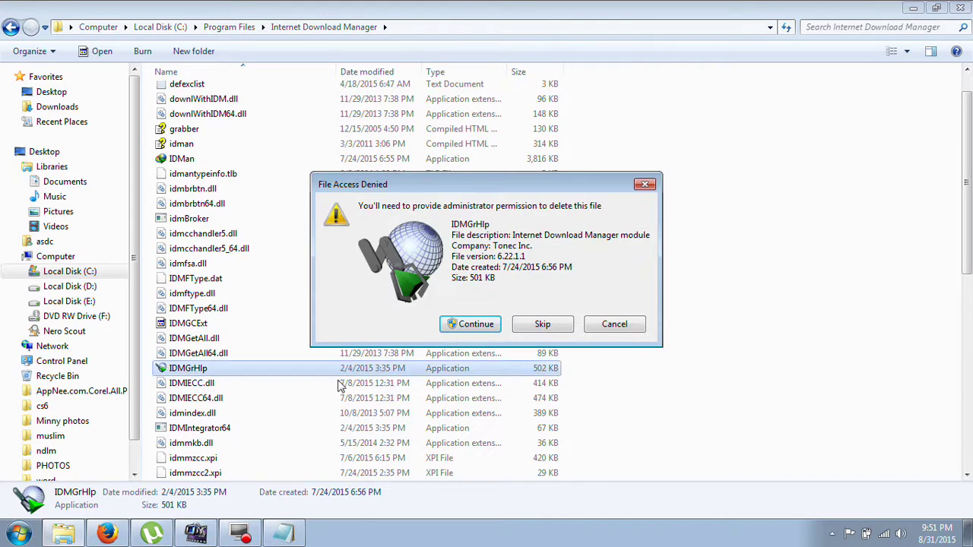
{"action": "left_click", "coordinate": [475, 325]}
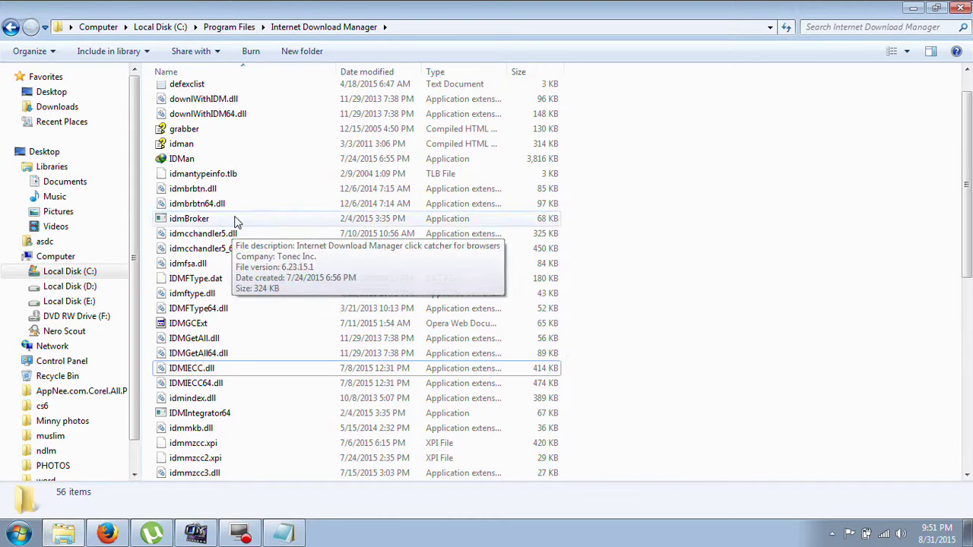
- Duplicate the idmBroker application within the Internet Download Manager folder, granting administrator permission for the copy
{"action": "left_click", "coordinate": [230, 219]}
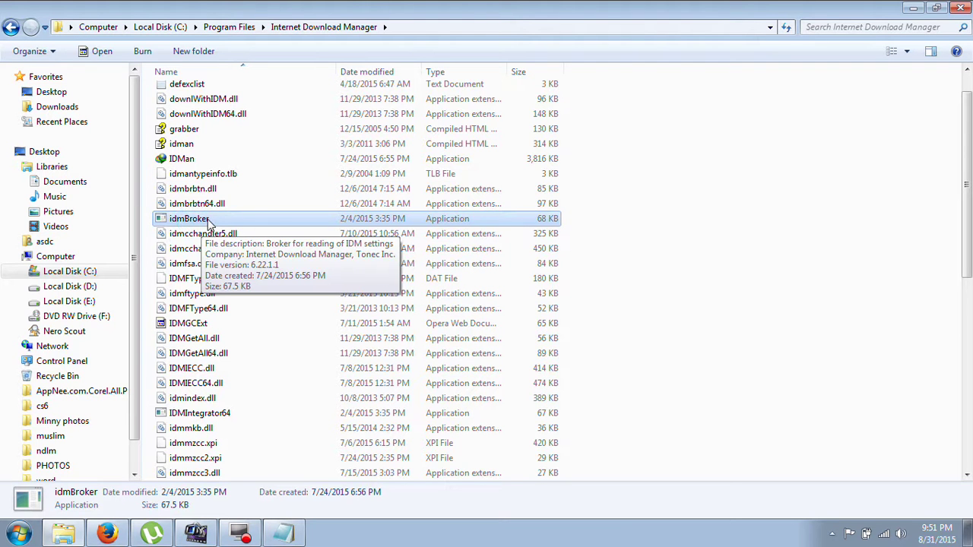
{"action": "double_click", "coordinate": [208, 219]}
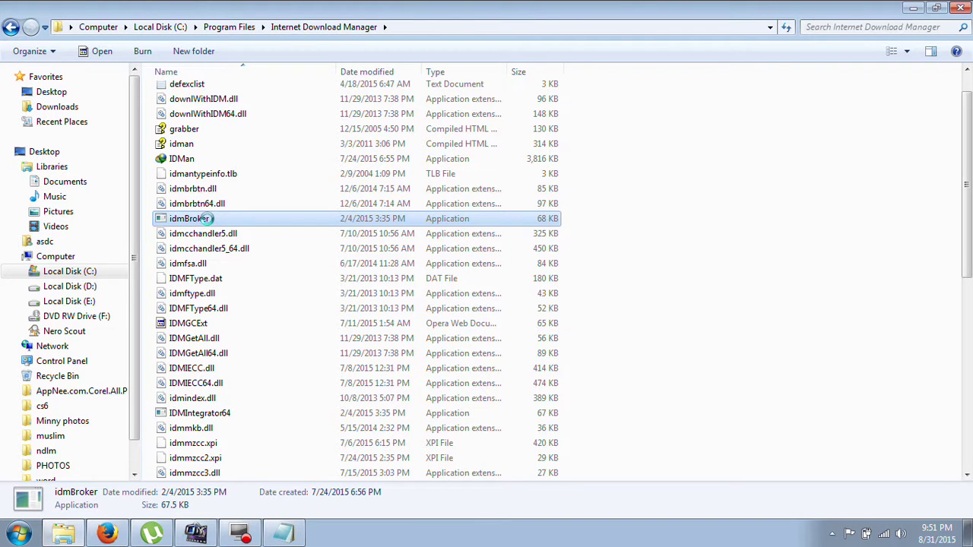
{"action": "right_click", "coordinate": [208, 218]}
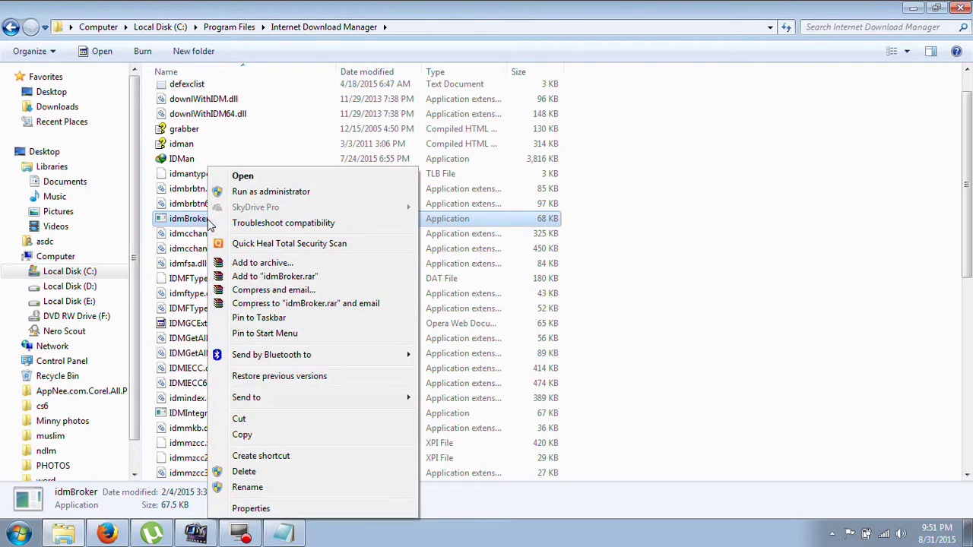
{"action": "left_click", "coordinate": [261, 435]}
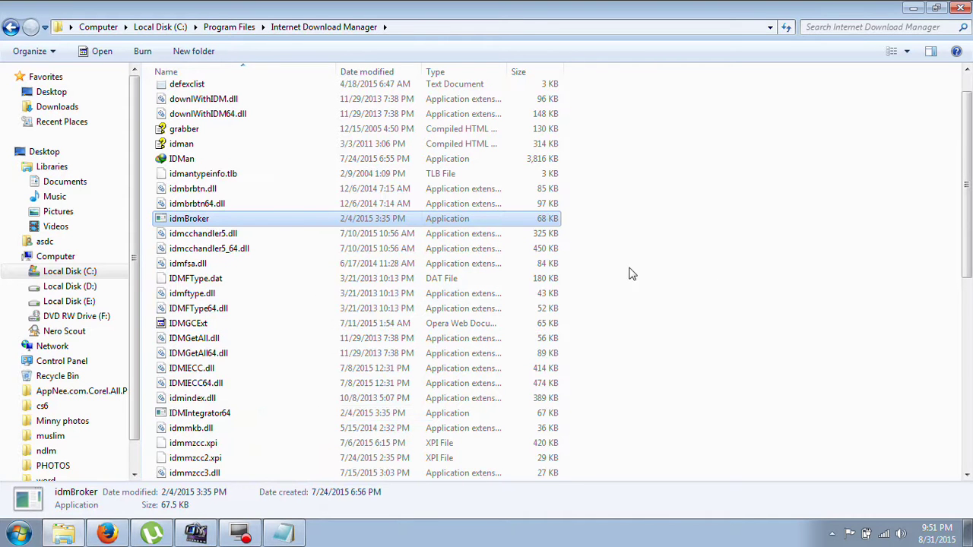
{"action": "right_click", "coordinate": [620, 219]}
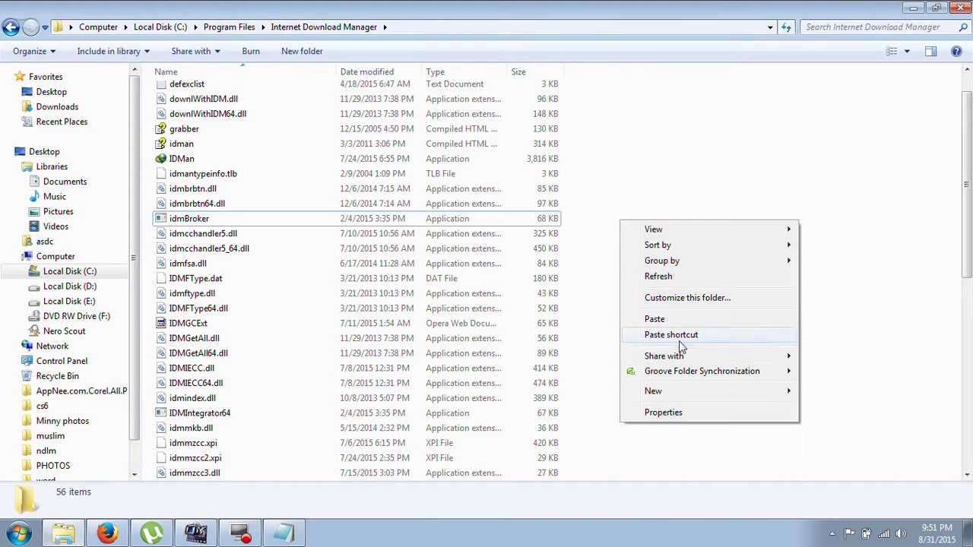
{"action": "left_click", "coordinate": [673, 323]}
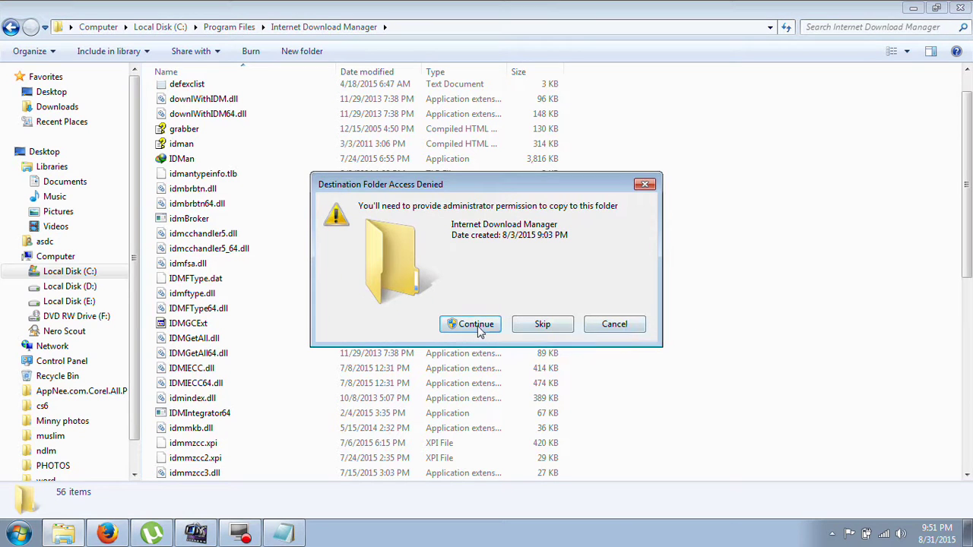
{"action": "left_click", "coordinate": [468, 326]}
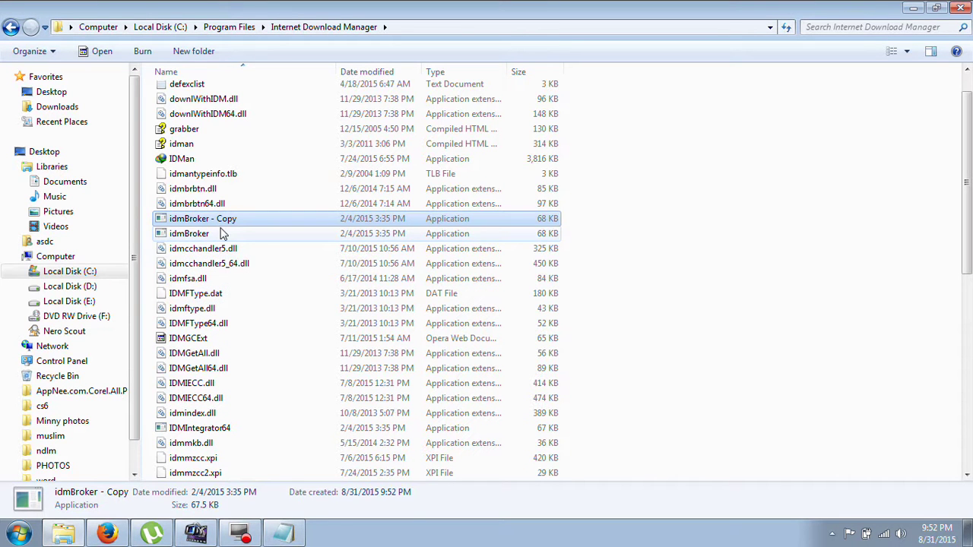
- Remove the .exe extension from the file name in the note, leaving IDMGrHlp
{"action": "left_click", "coordinate": [295, 537]}
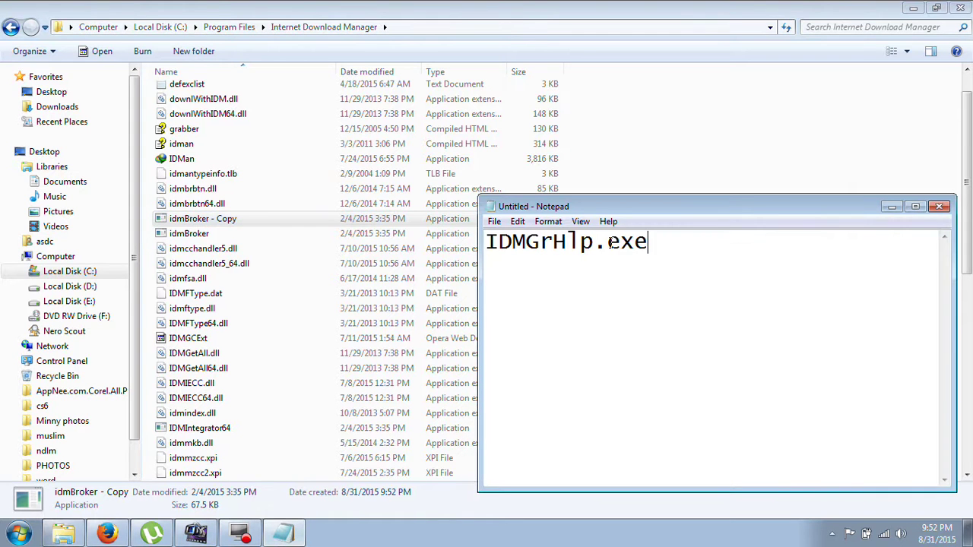
{"action": "left_click_drag", "start_coordinate": [593, 242], "coordinate": [714, 248]}
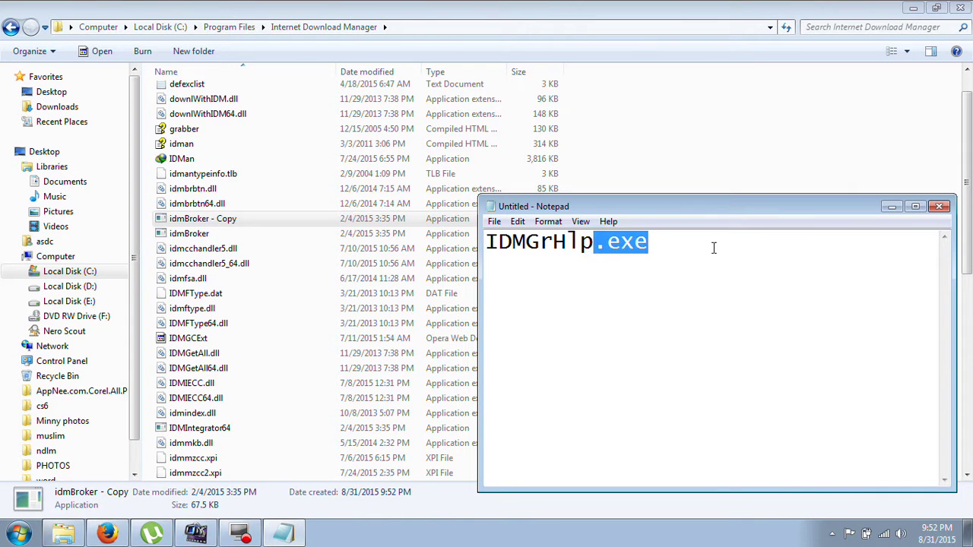
{"action": "key", "text": "Delete"}
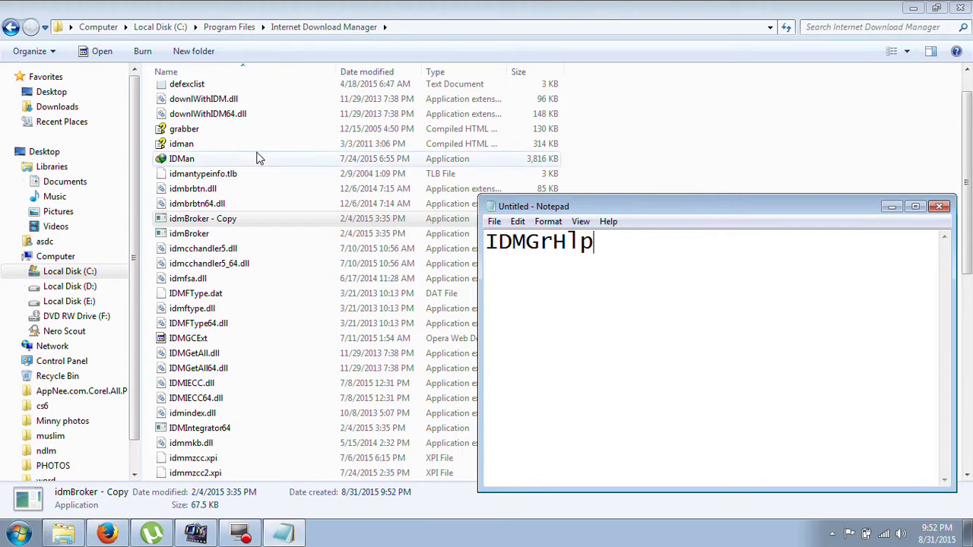
{"action": "left_click", "coordinate": [187, 219]}
{"action": "right_click", "coordinate": [187, 219]}
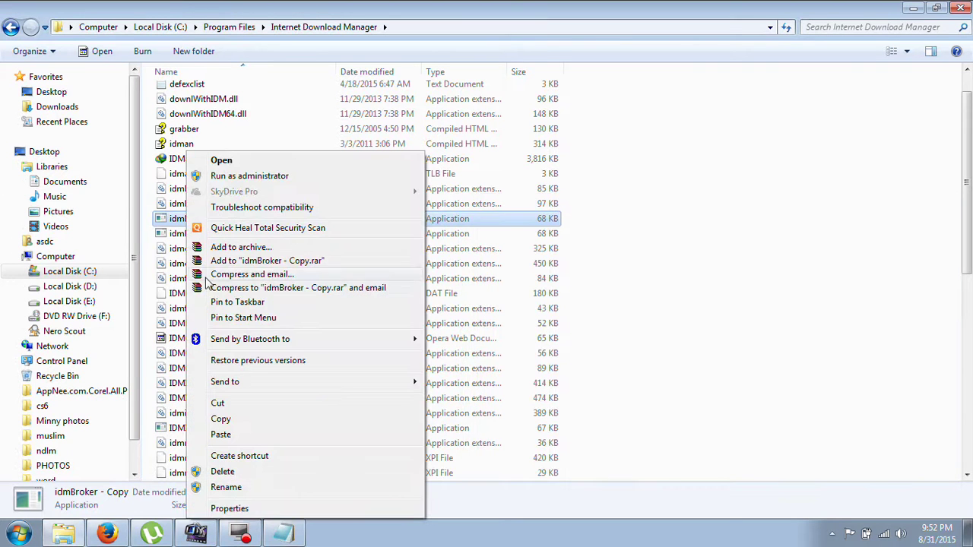
{"action": "left_click", "coordinate": [225, 489]}
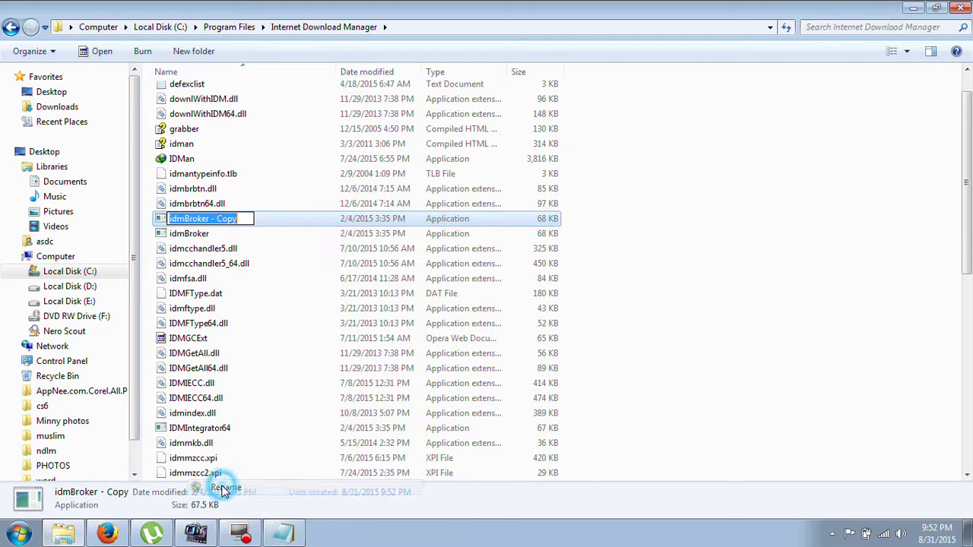
{"action": "left_click", "coordinate": [282, 534]}
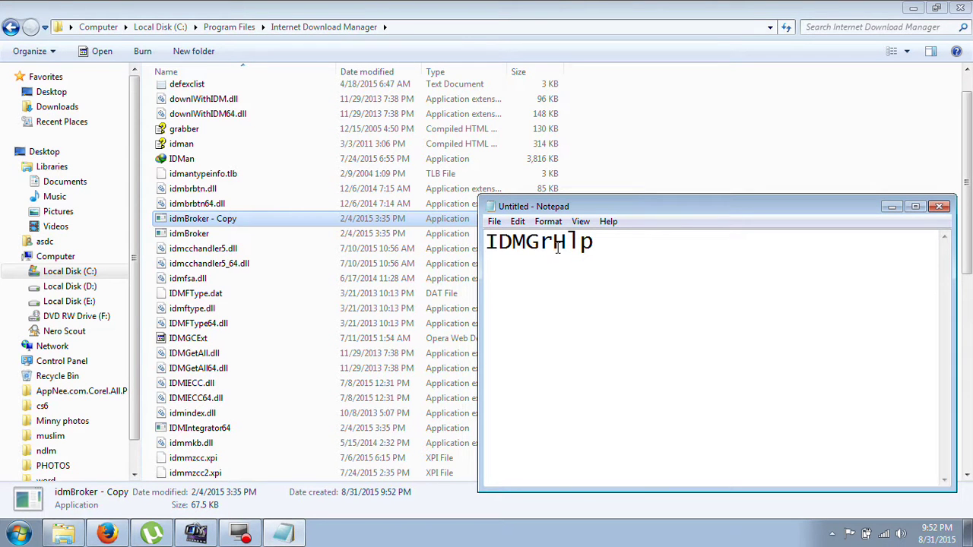
- Rename the idmBroker - Copy file as IDMGrHlp and close the folder window
{"action": "right_click", "coordinate": [219, 219]}
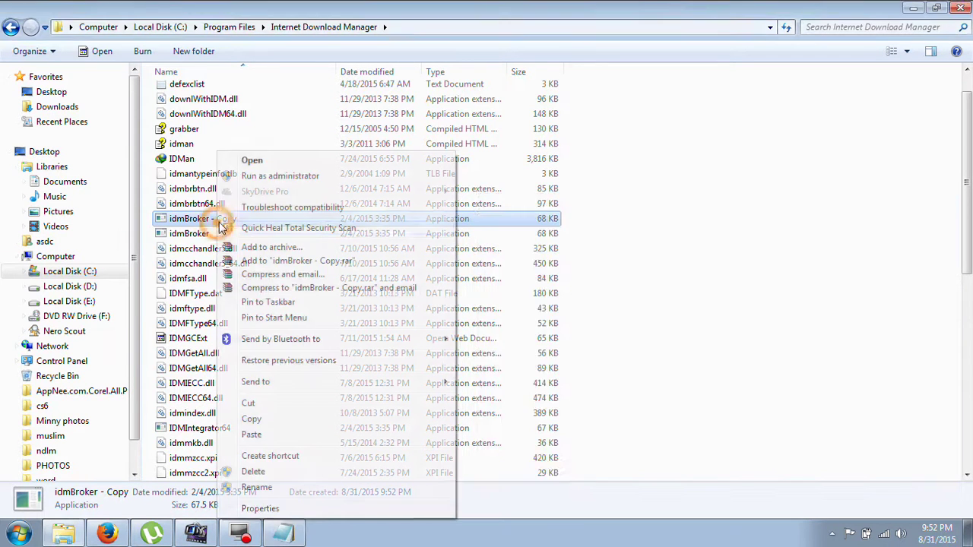
{"action": "left_click", "coordinate": [282, 489]}
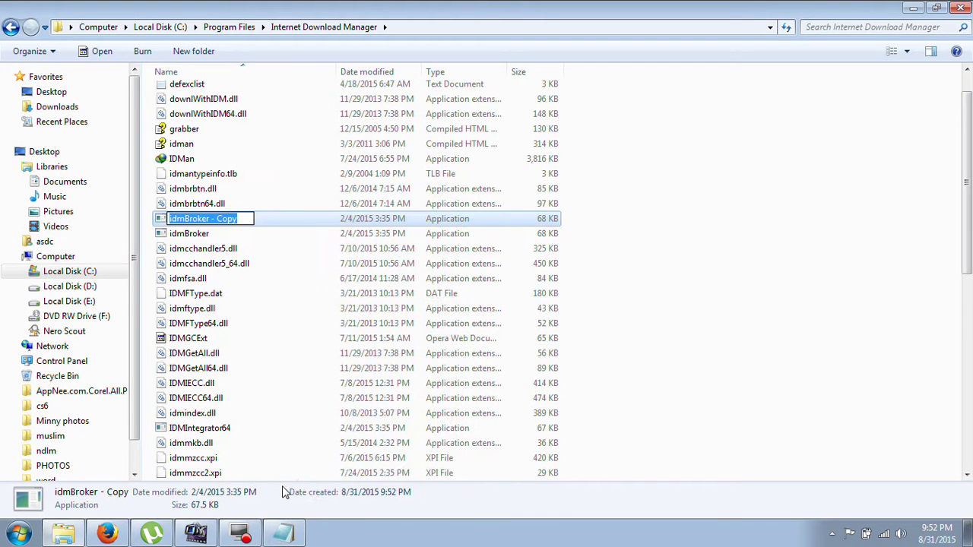
{"action": "type", "text": "IDMGr"}
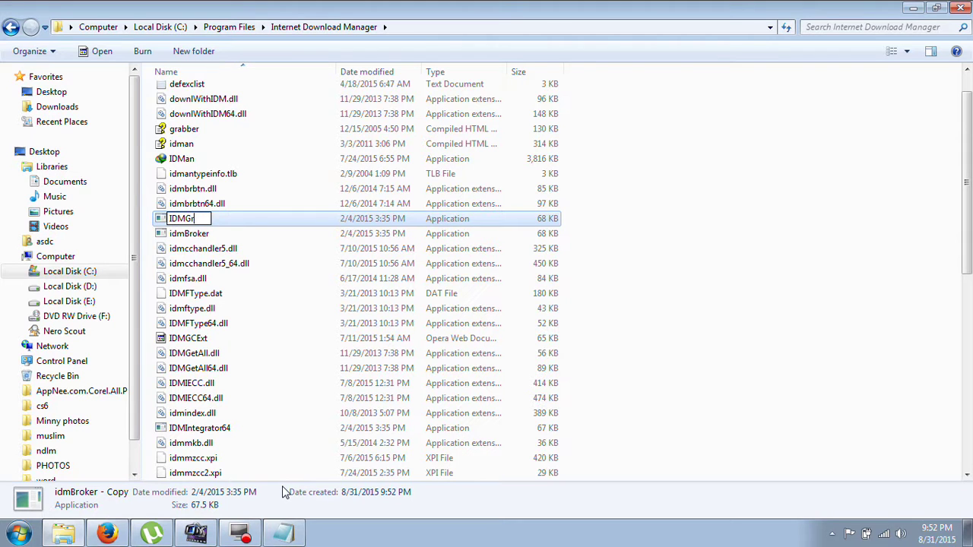
{"action": "type", "text": "Hlp"}
{"action": "key", "text": "Return"}
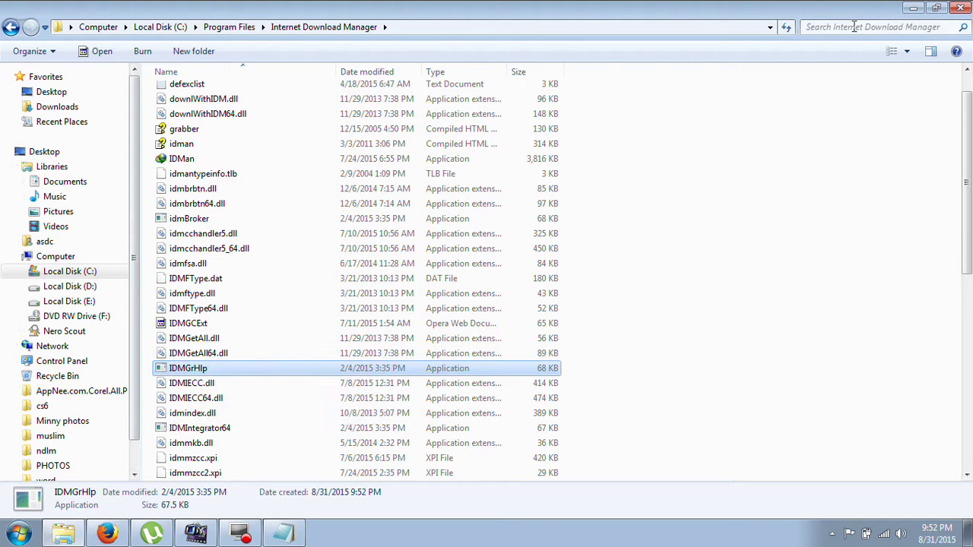
{"action": "left_click", "coordinate": [960, 7]}
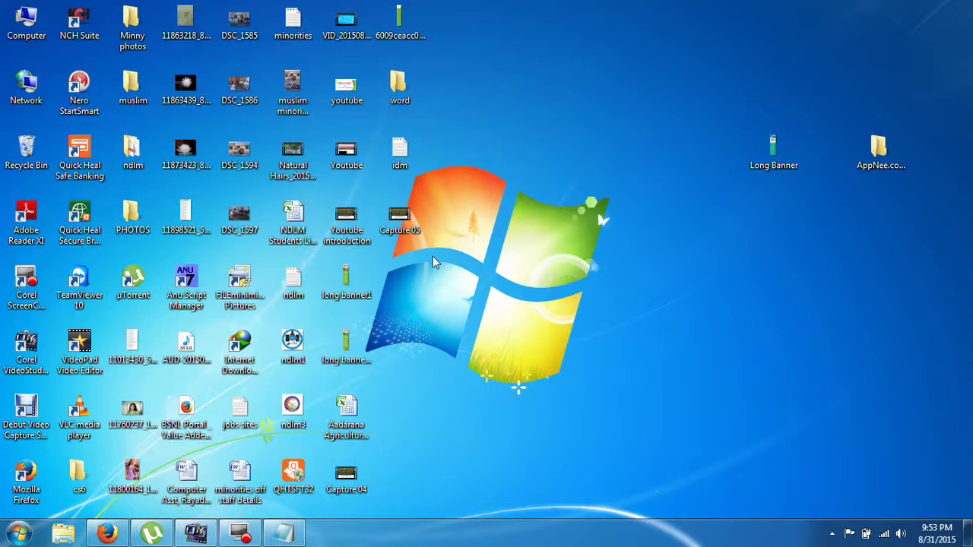
- Launch Internet Download Manager from the desktop and dismiss its message, then briefly view the YouTube channel page in Firefox
{"action": "double_click", "coordinate": [245, 369]}
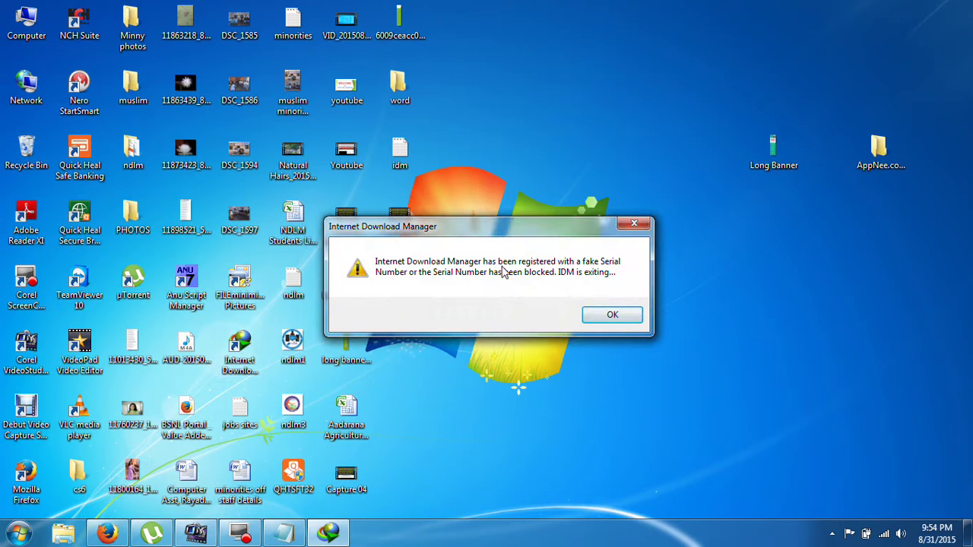
{"action": "left_click", "coordinate": [613, 315]}
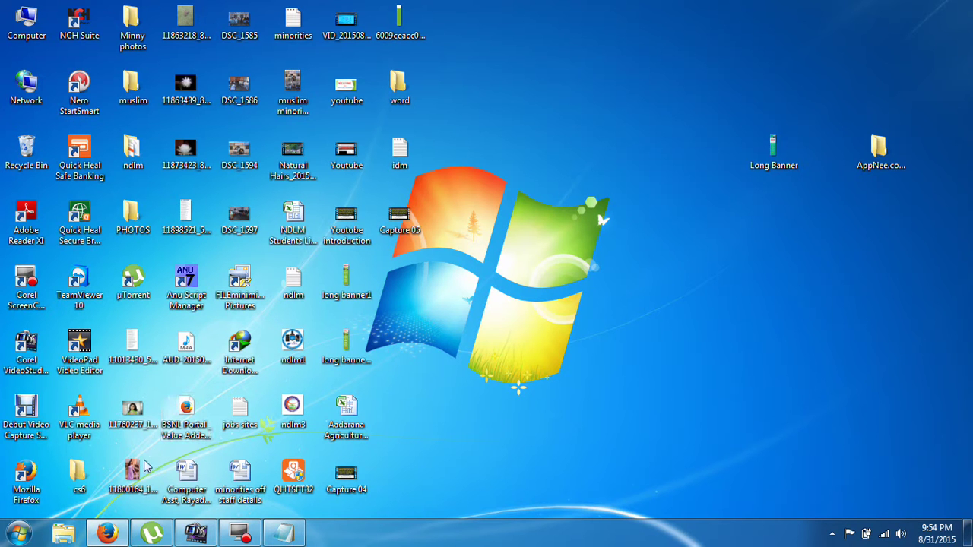
{"action": "left_click", "coordinate": [102, 534]}
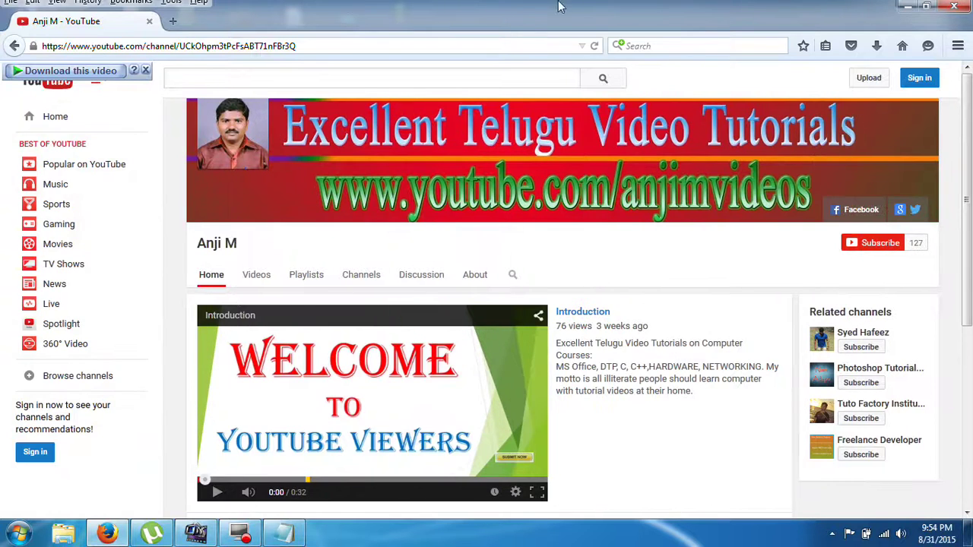
{"action": "left_click", "coordinate": [907, 6]}
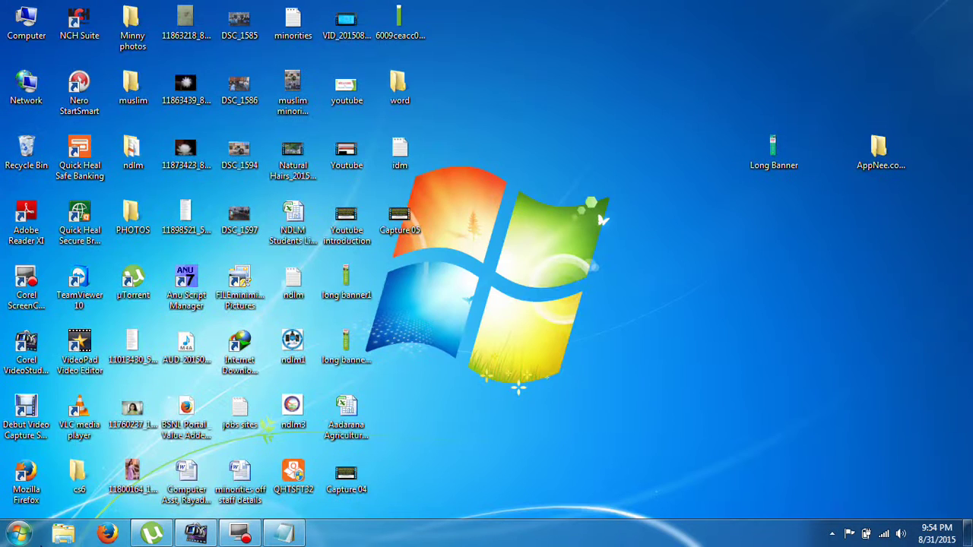
- Open the Internet Download Manager folder inside Program Files on Local Disk (C:)
{"action": "left_click", "coordinate": [64, 536]}
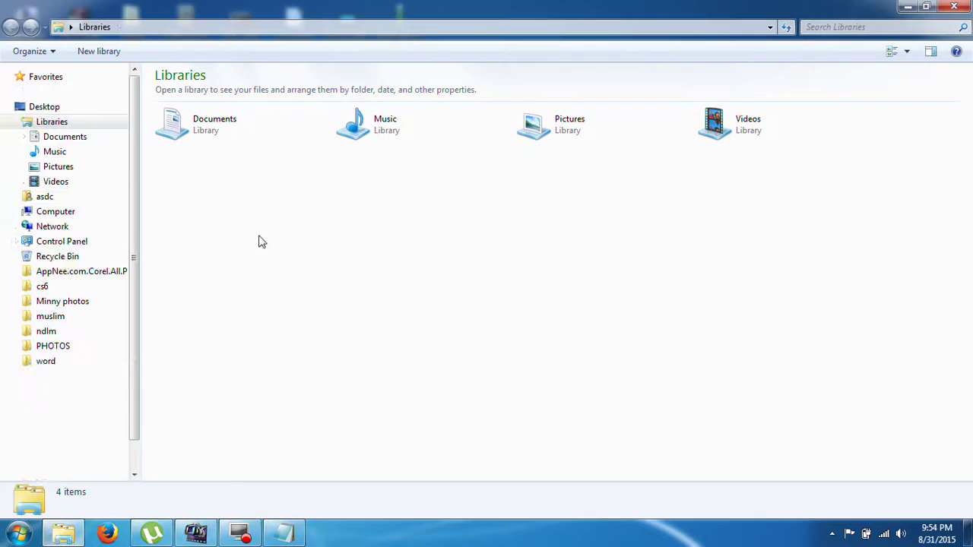
{"action": "left_click", "coordinate": [73, 272]}
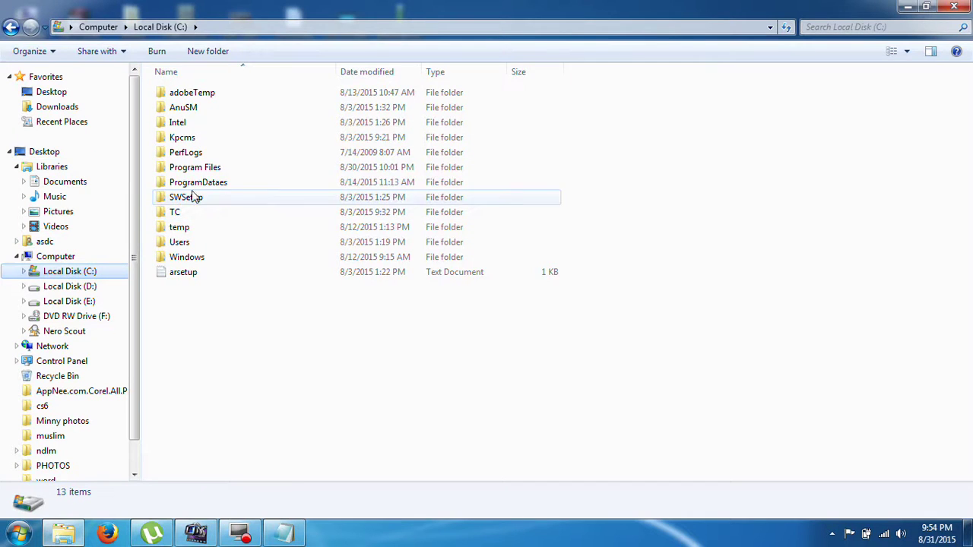
{"action": "double_click", "coordinate": [211, 169]}
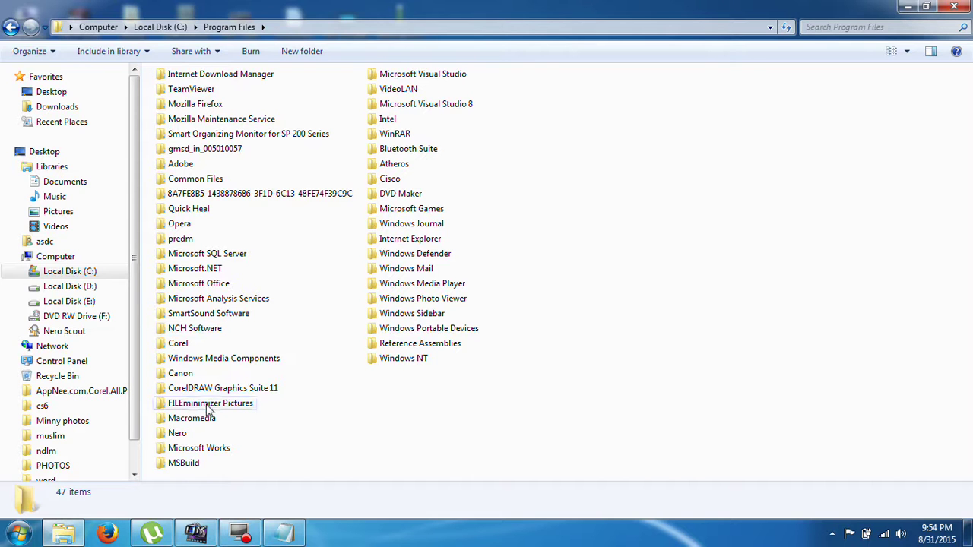
{"action": "left_click", "coordinate": [212, 271]}
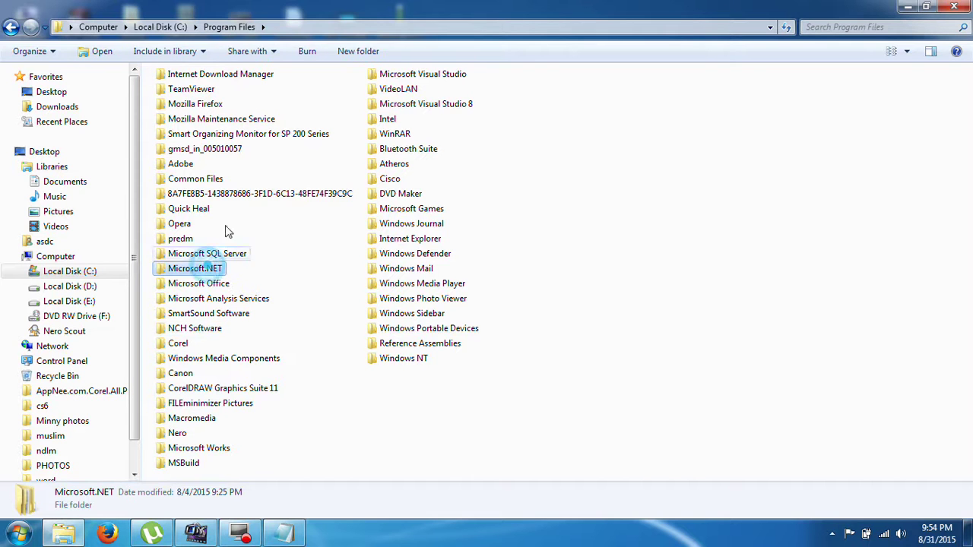
{"action": "left_click", "coordinate": [256, 74]}
{"action": "left_click", "coordinate": [326, 76]}
{"action": "double_click", "coordinate": [263, 74]}
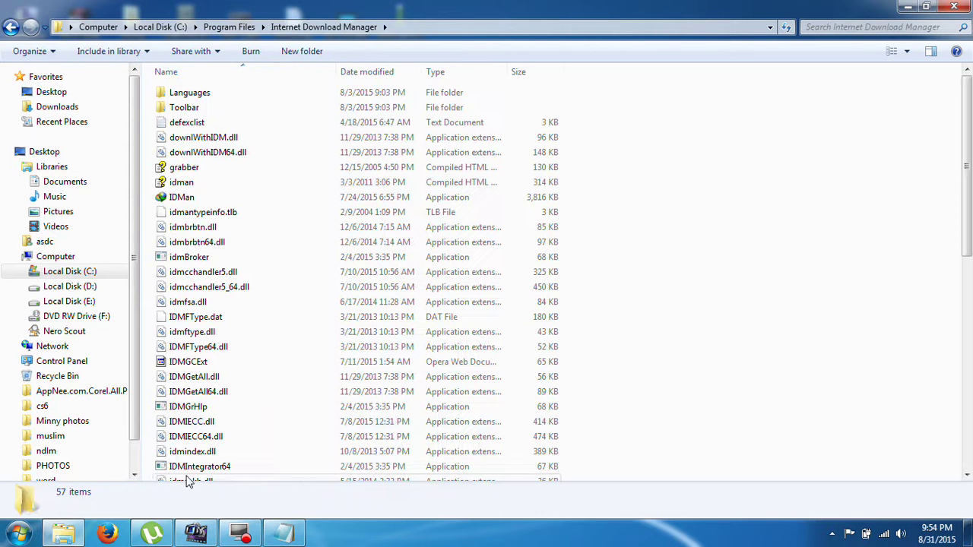
- Inspect the IDMGrHlp and idmBroker applications in the Internet Download Manager folder and close the folder window
{"action": "left_click", "coordinate": [201, 376]}
{"action": "scroll", "coordinate": [206, 384], "scroll_direction": "down", "scroll_amount": 4}
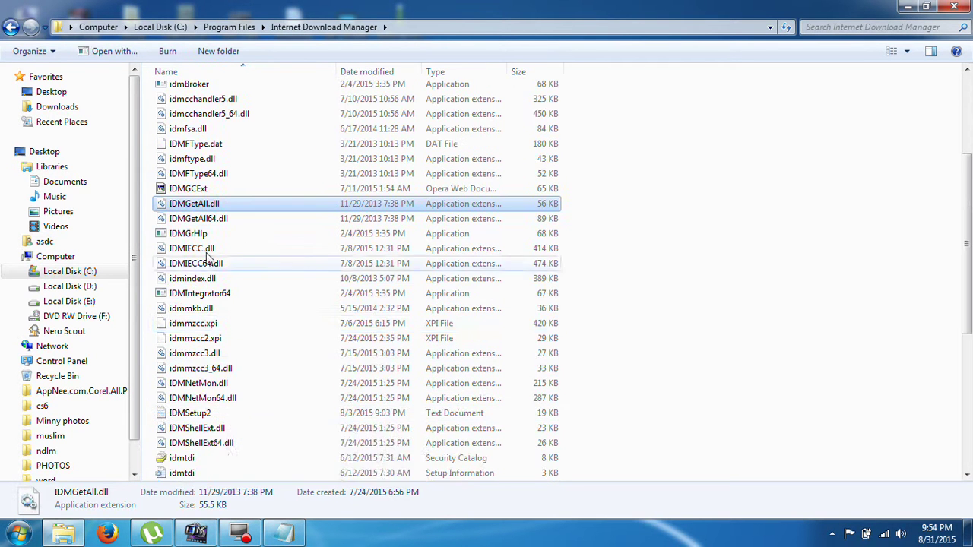
{"action": "left_click", "coordinate": [205, 234]}
{"action": "scroll", "coordinate": [211, 247], "scroll_direction": "up", "scroll_amount": 2}
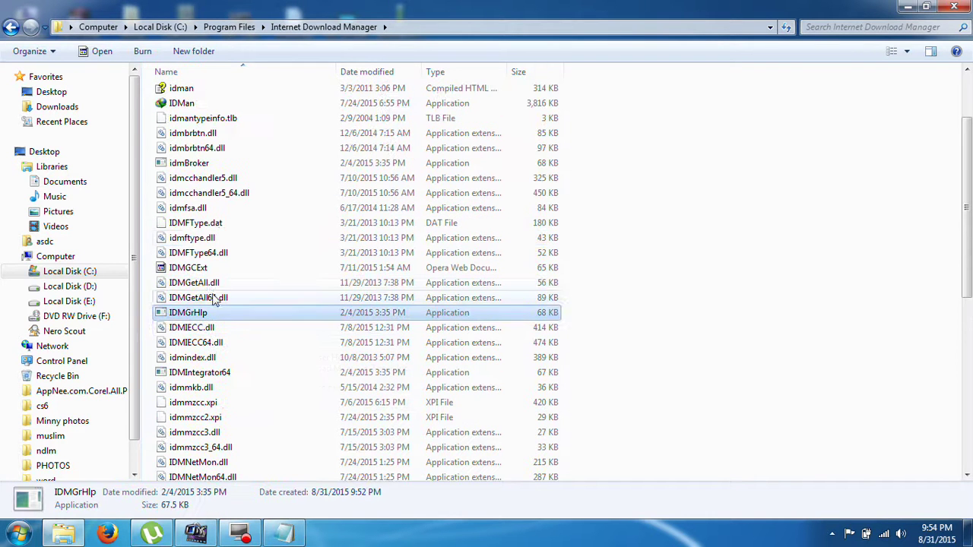
{"action": "left_click", "coordinate": [202, 165]}
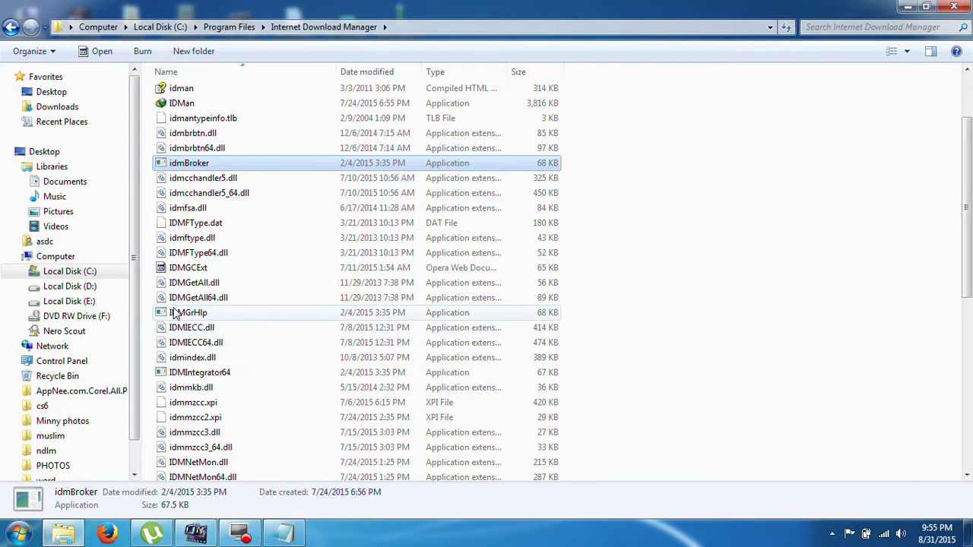
{"action": "left_click", "coordinate": [963, 6]}
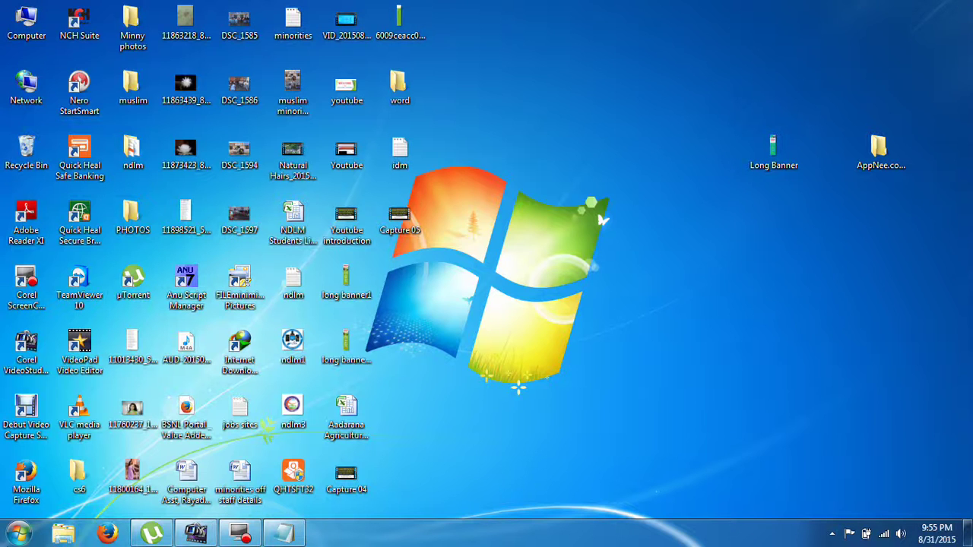
- Open the Firefox browser
{"action": "left_click", "coordinate": [107, 535]}
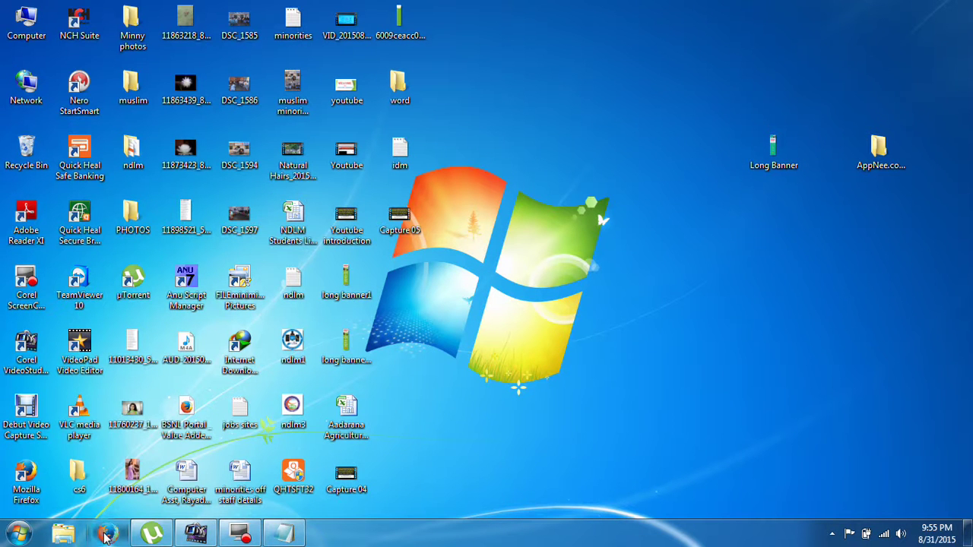